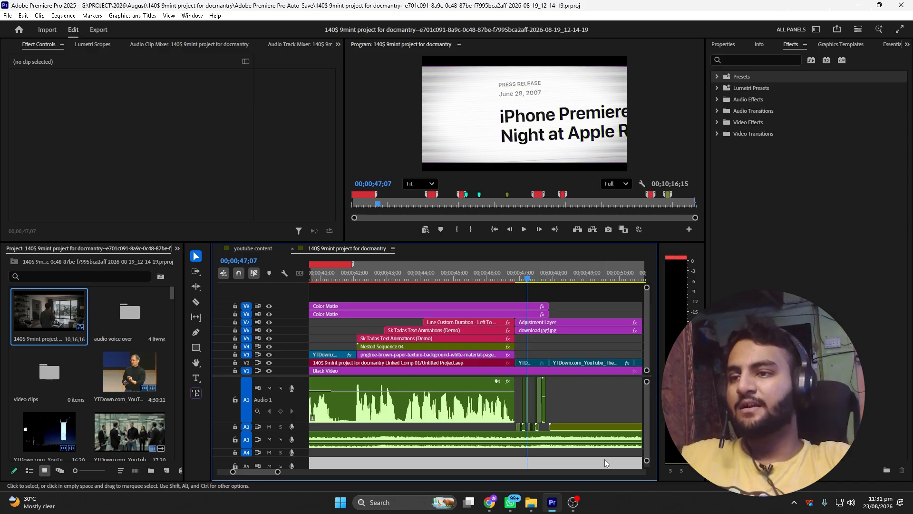
Review the documentary's opening by scrubbing and playing from the sequence start to the keynote footage around 48 seconds.
scroll(481, 379, down, 7)
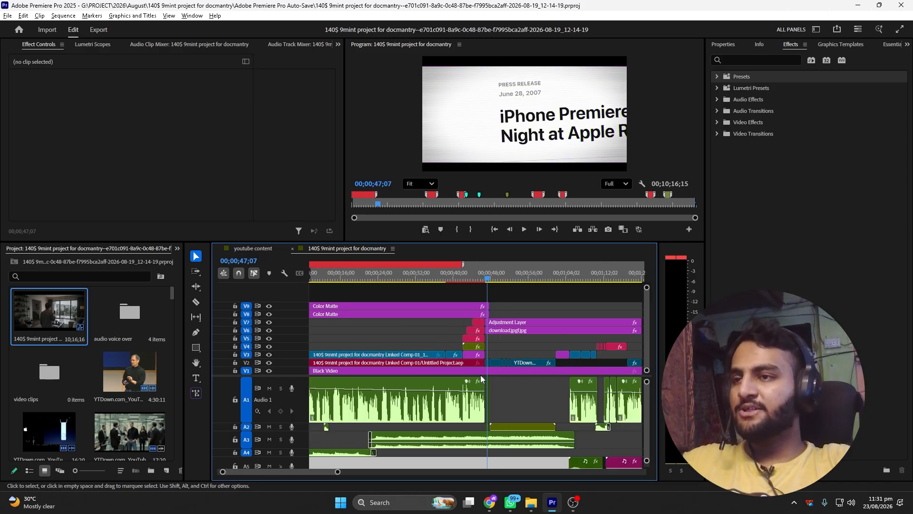
drag(413, 275, 279, 298)
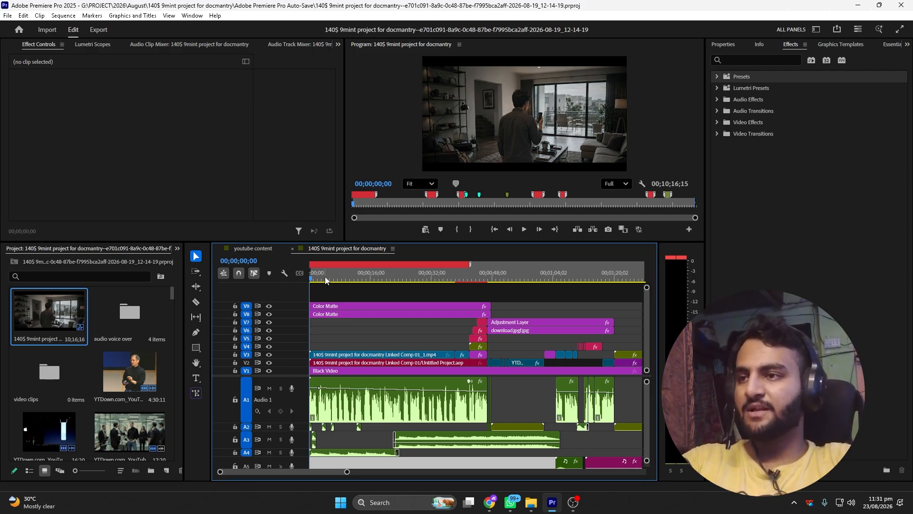
drag(425, 280, 392, 306)
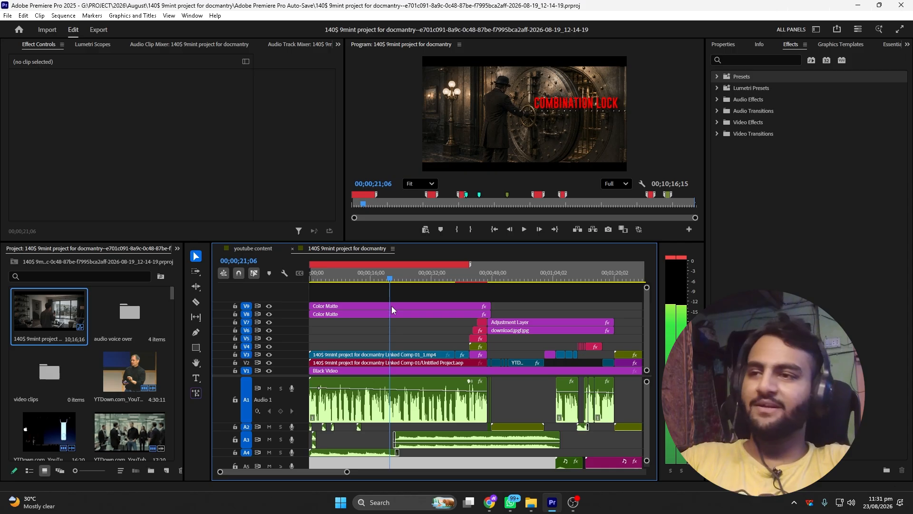
click(410, 309)
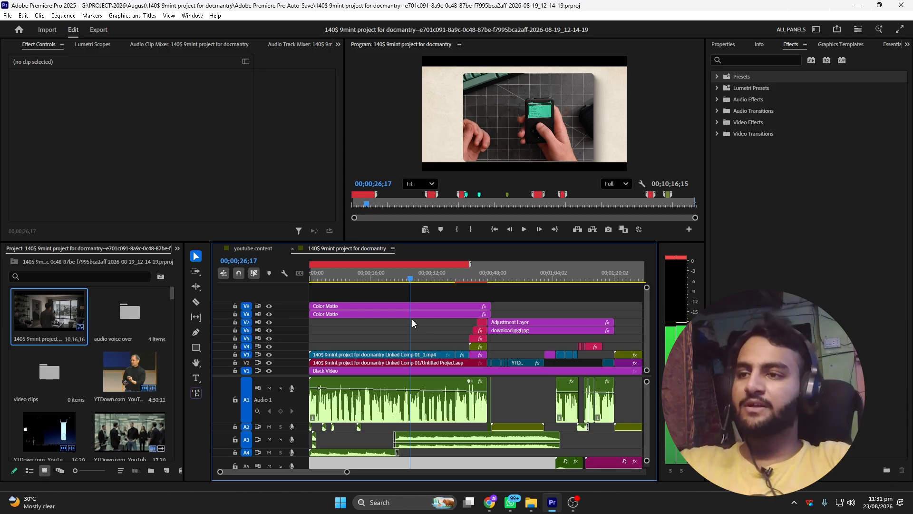
drag(412, 319, 470, 361)
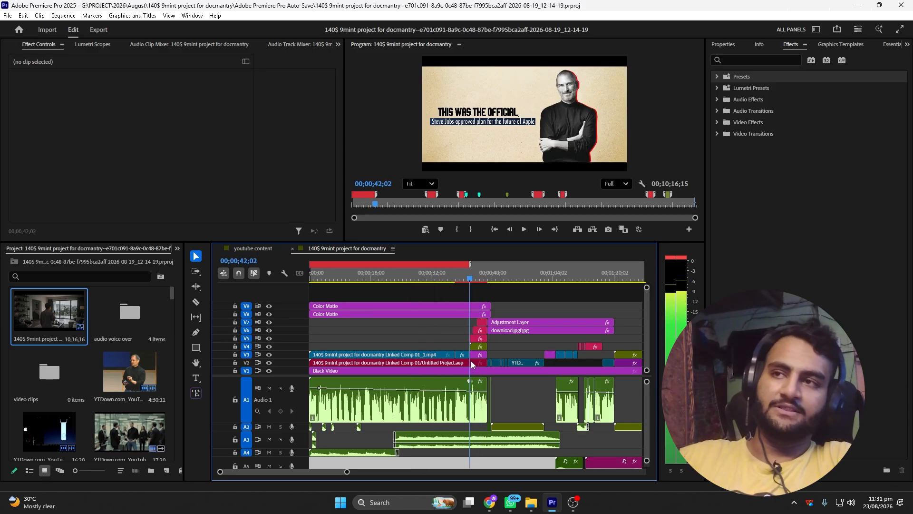
click(473, 279)
drag(476, 281, 477, 281)
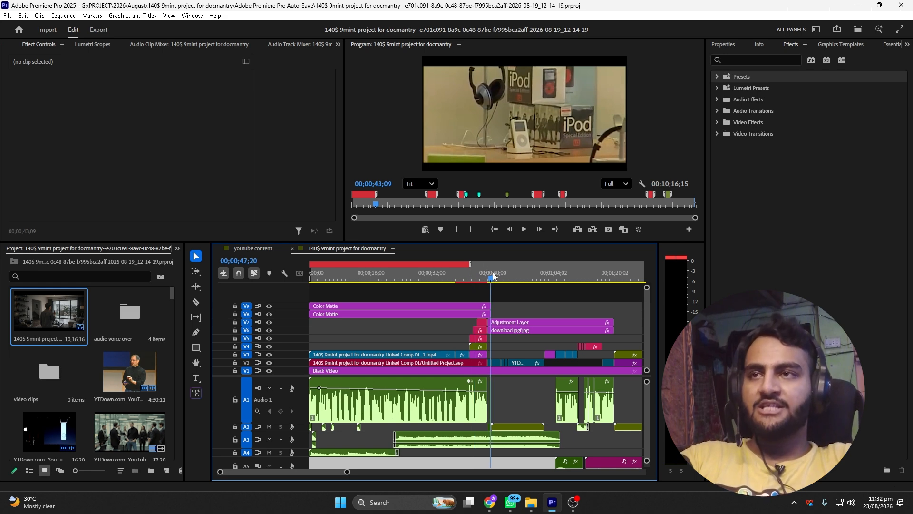
click(497, 279)
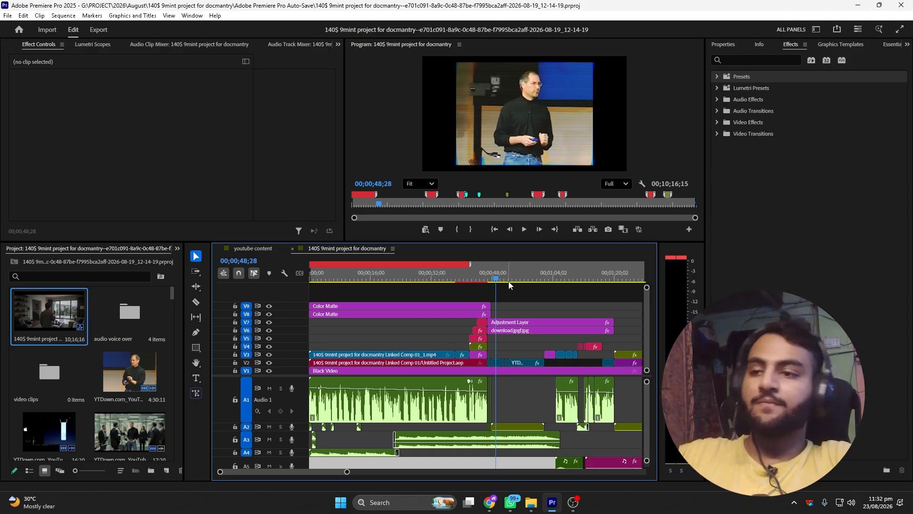
Play the rapid news-headline passage around 47 seconds and inspect a Mouse Click 01.wav sound effect on track A1.
scroll(502, 369, up, 5)
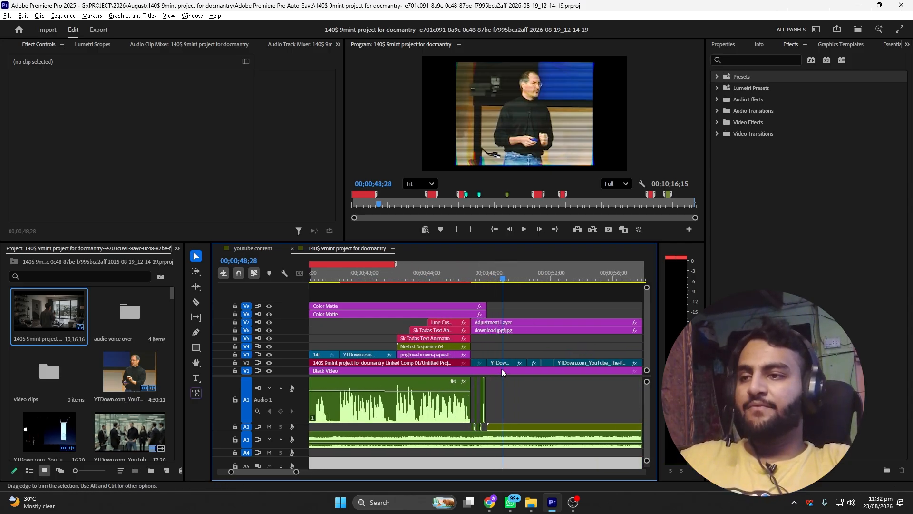
scroll(494, 370, up, 2)
click(420, 278)
key(space)
key(space)
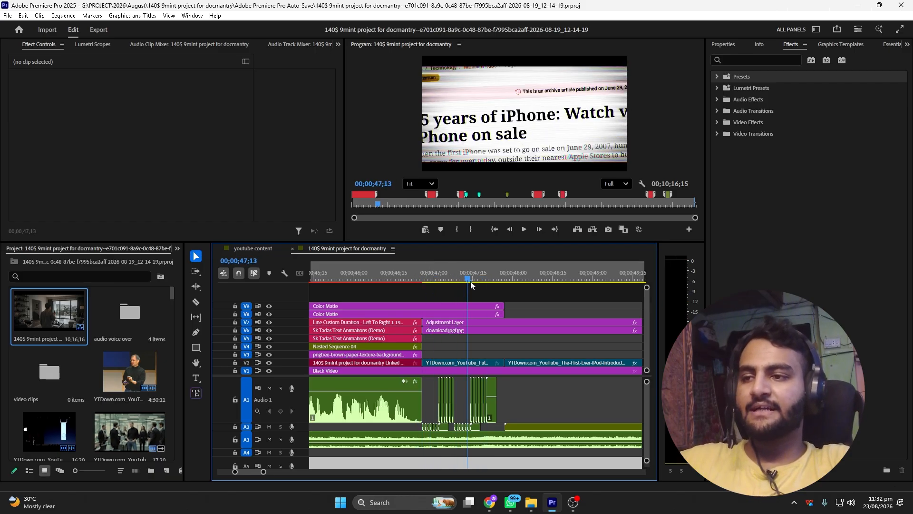
scroll(464, 384, up, 2)
scroll(464, 384, up, 3)
click(443, 387)
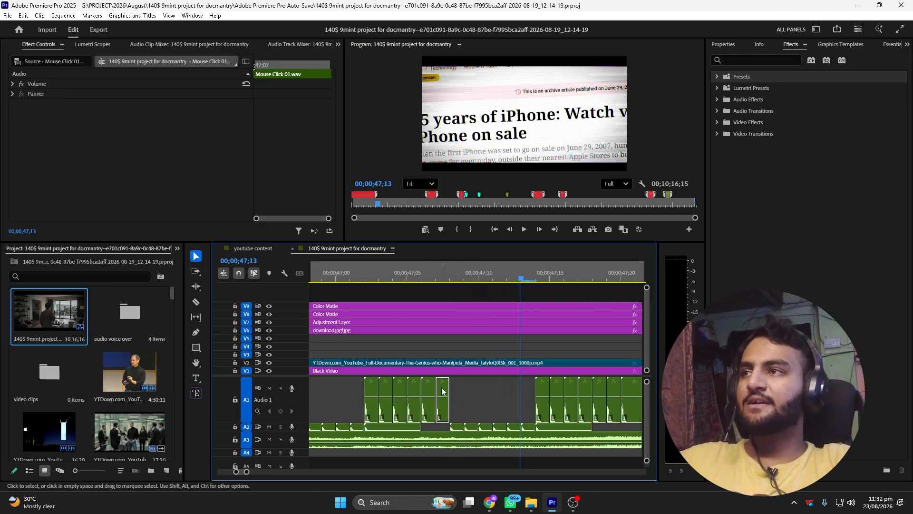
Open the Premiere Composer extension, view its Starter Pack presets and close the extension.
click(195, 17)
mouse_move(299, 54)
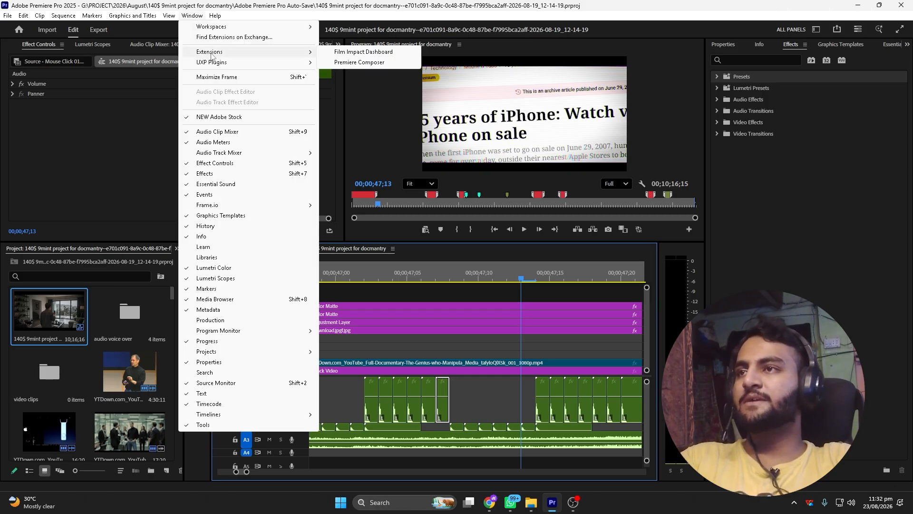
click(352, 63)
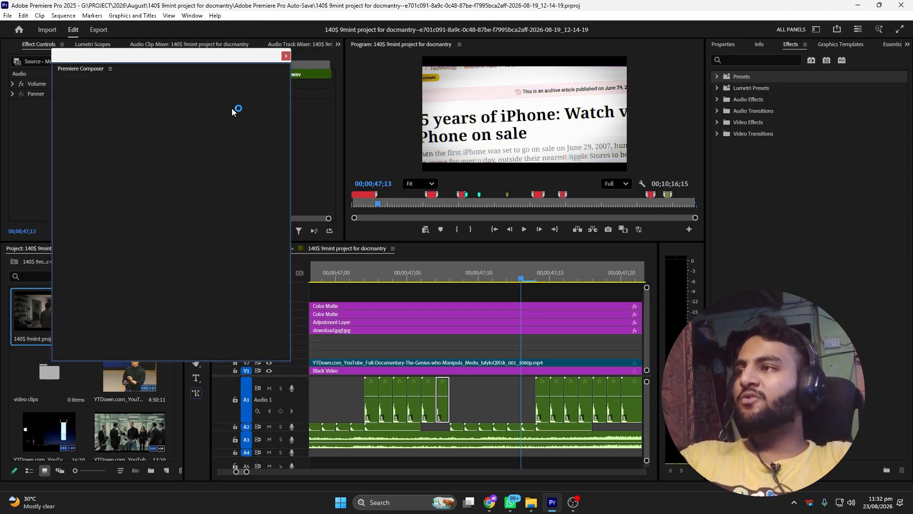
click(110, 135)
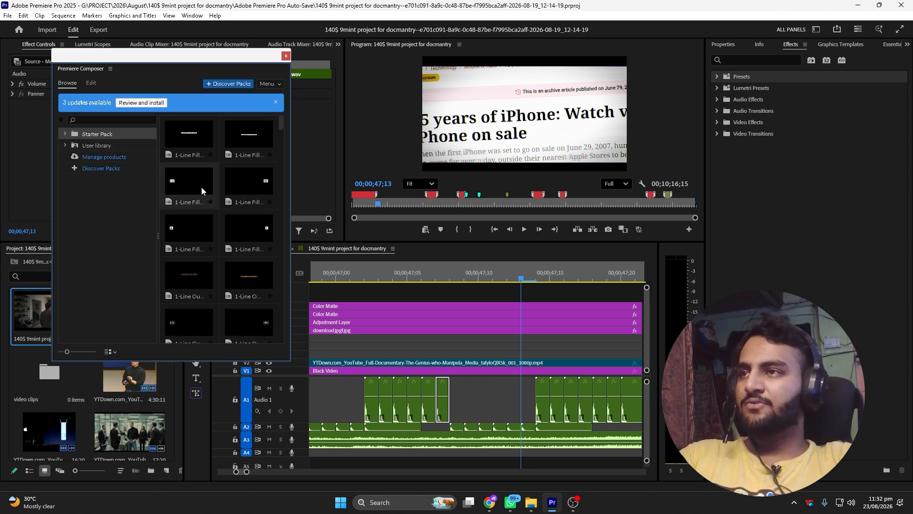
click(286, 56)
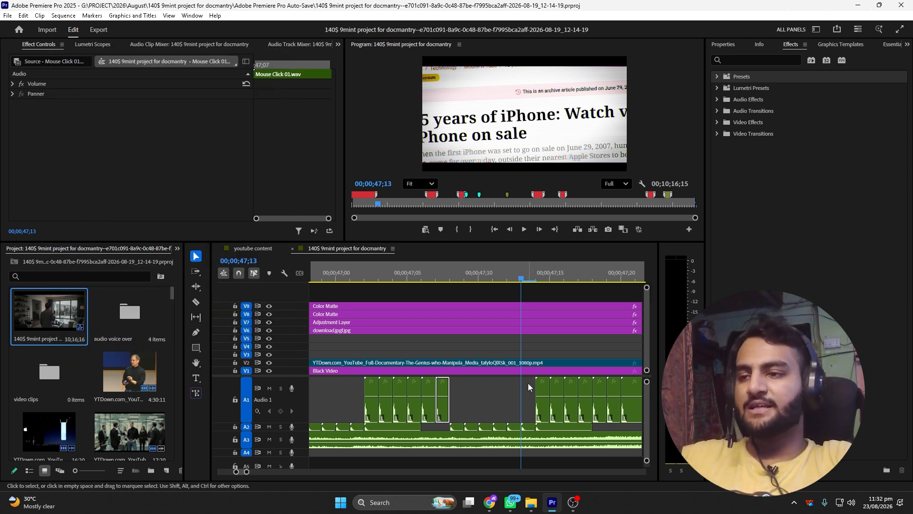
Play the transition from the news headlines into the iPod keynote footage and examine its clips and audio.
scroll(454, 383, down, 6)
scroll(465, 385, down, 1)
scroll(464, 386, up, 3)
scroll(304, 422, up, 4)
scroll(352, 420, down, 4)
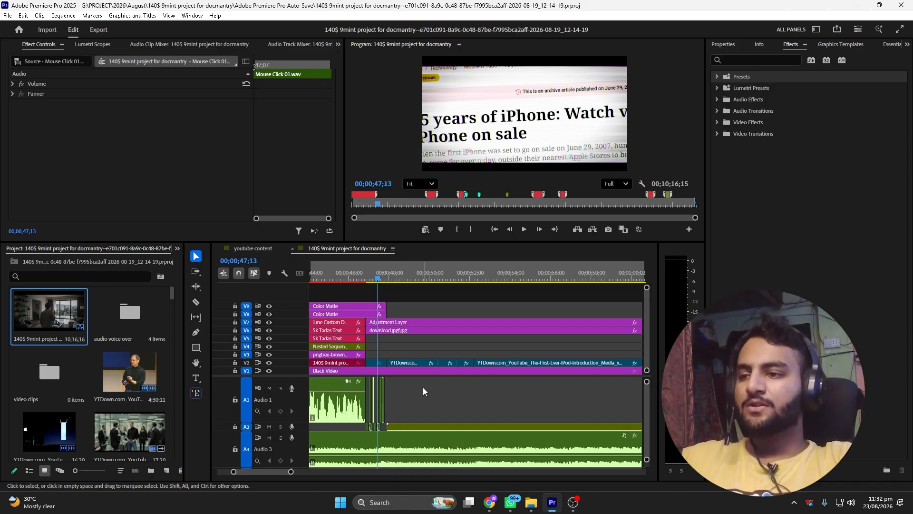
scroll(422, 386, up, 3)
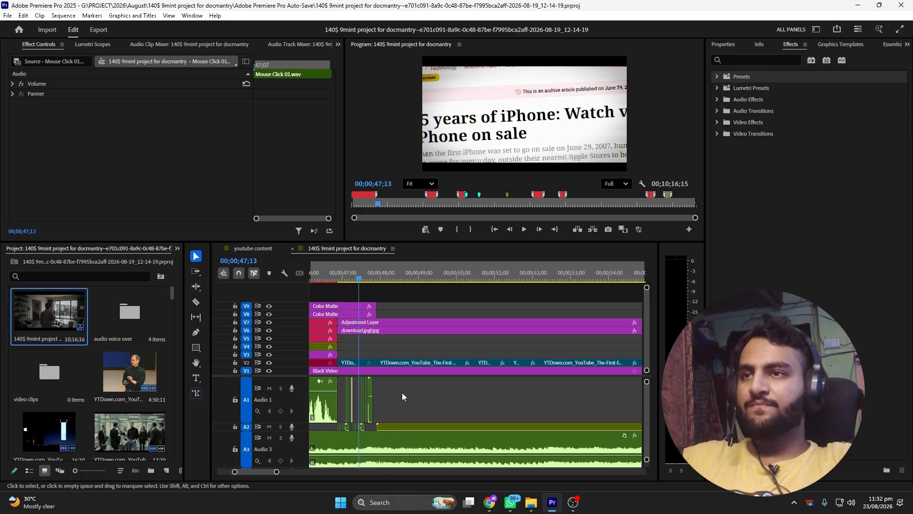
key(space)
scroll(402, 394, down, 1)
key(space)
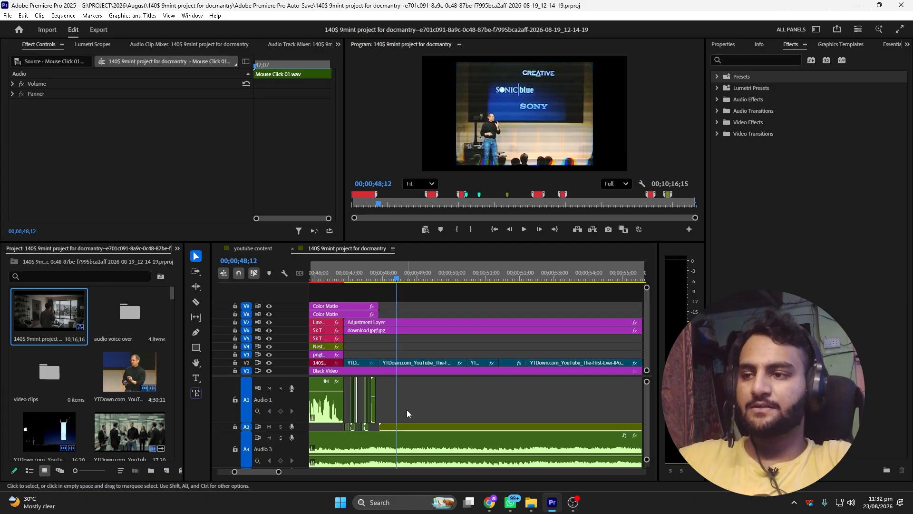
key(space)
scroll(407, 397, down, 2)
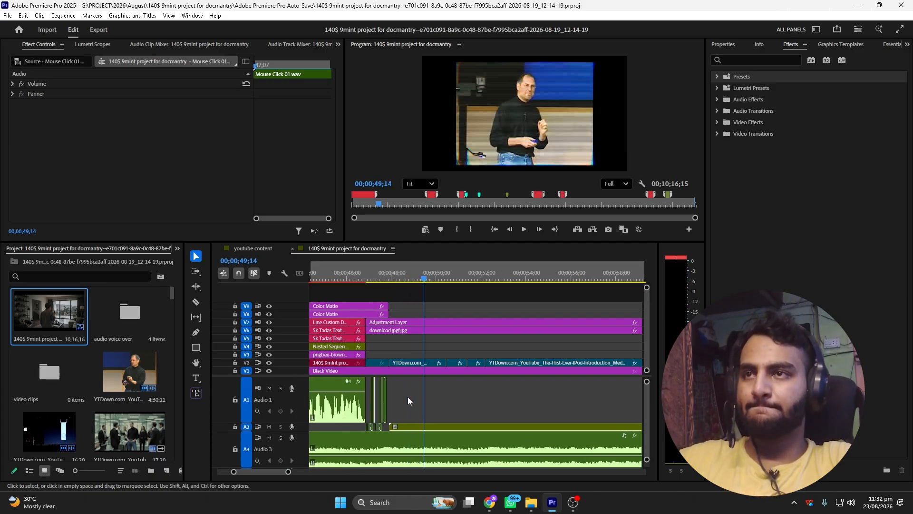
key(space)
scroll(408, 396, down, 3)
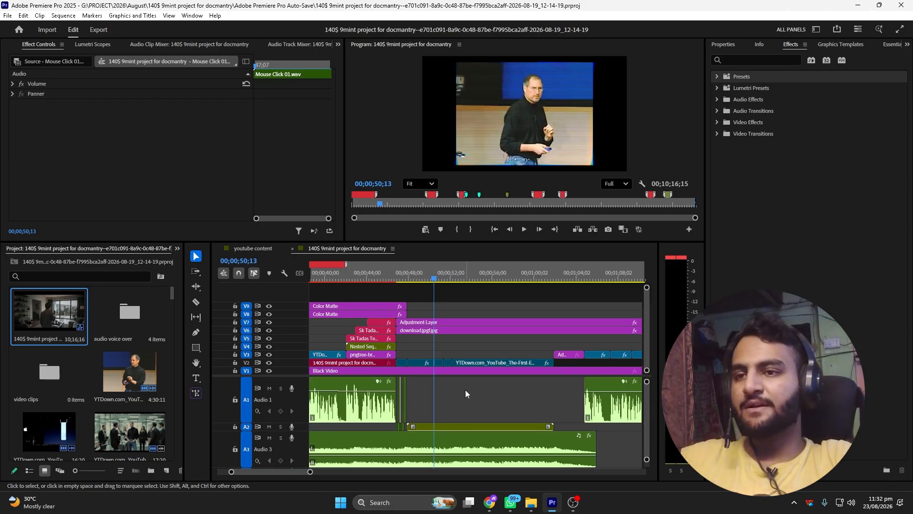
Play from the end of the keynote footage through the black gap into the first Apple Store clip.
mouse_move(543, 280)
mouse_down()
mouse_move(556, 281)
mouse_move(544, 285)
mouse_up()
scroll(547, 384, down, 2)
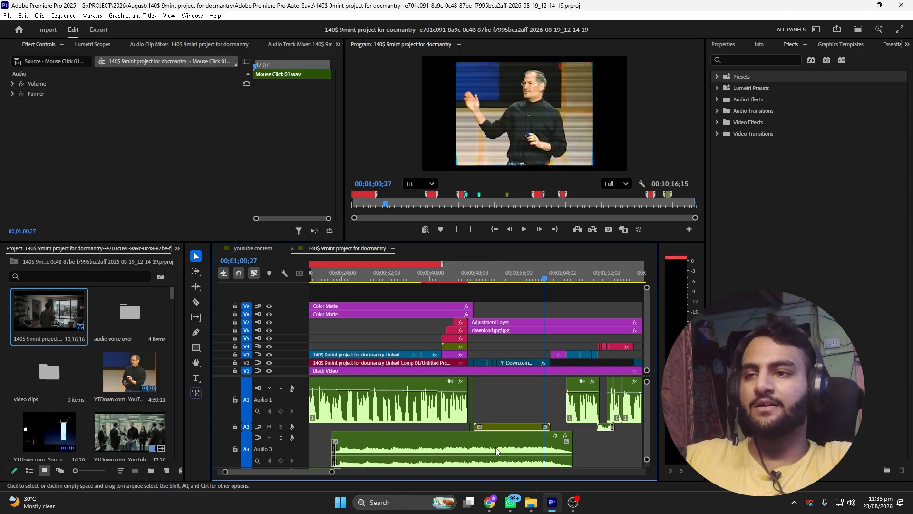
click(536, 280)
key(space)
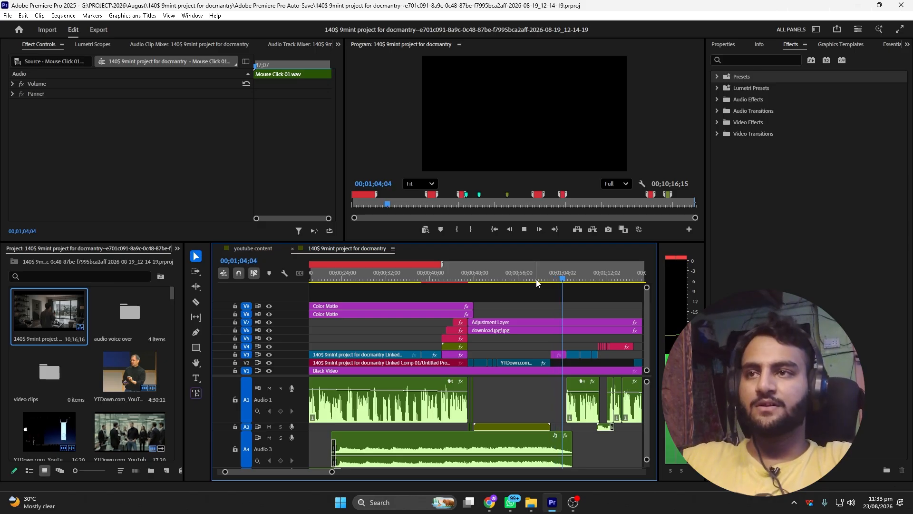
scroll(523, 332, down, 1)
key(space)
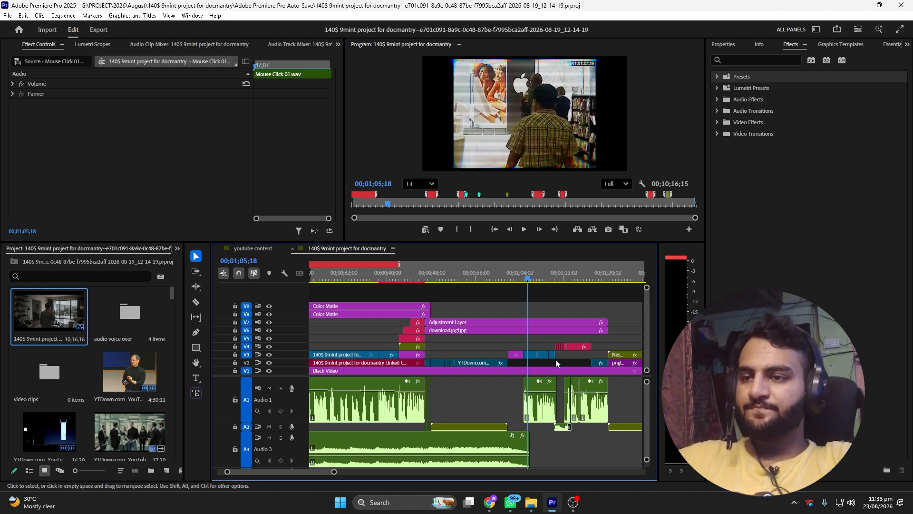
Play the Apple Store clips on track V3 up to the start of the short red clips on V4.
scroll(558, 366, up, 3)
scroll(536, 370, down, 3)
key(space)
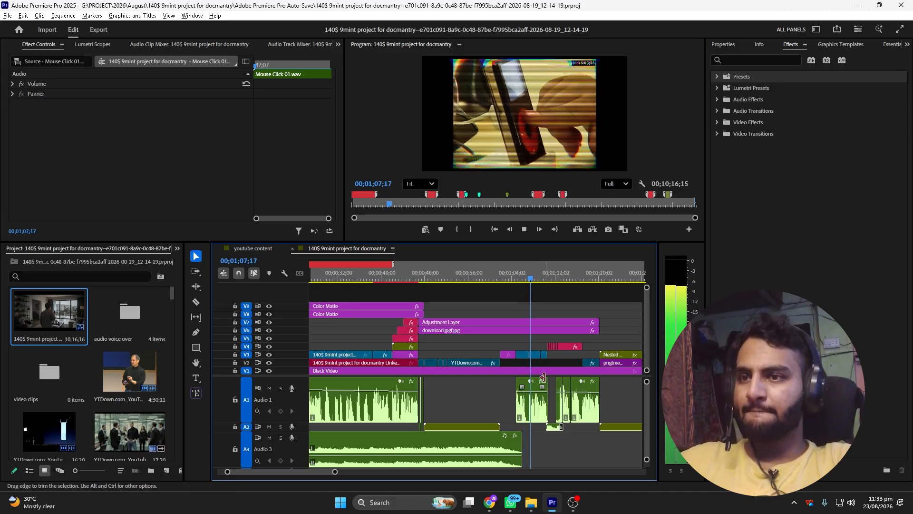
scroll(552, 383, up, 4)
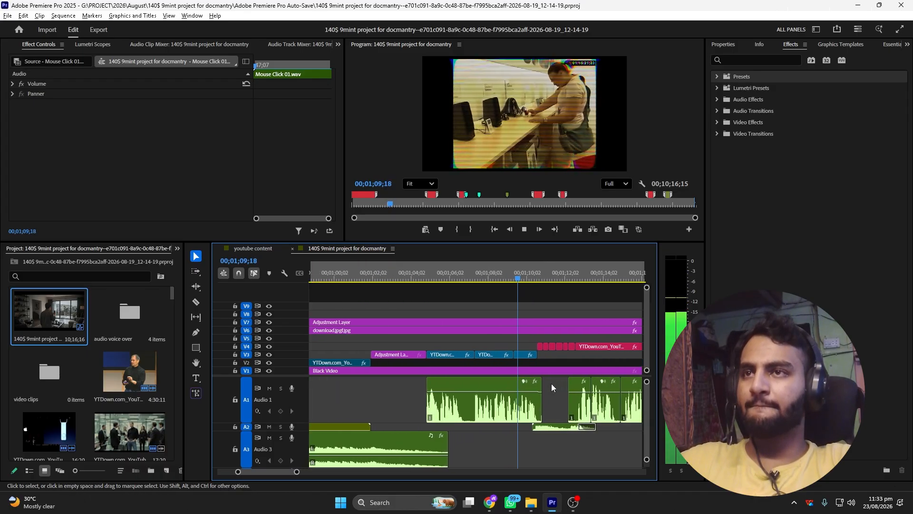
scroll(551, 384, up, 2)
key(space)
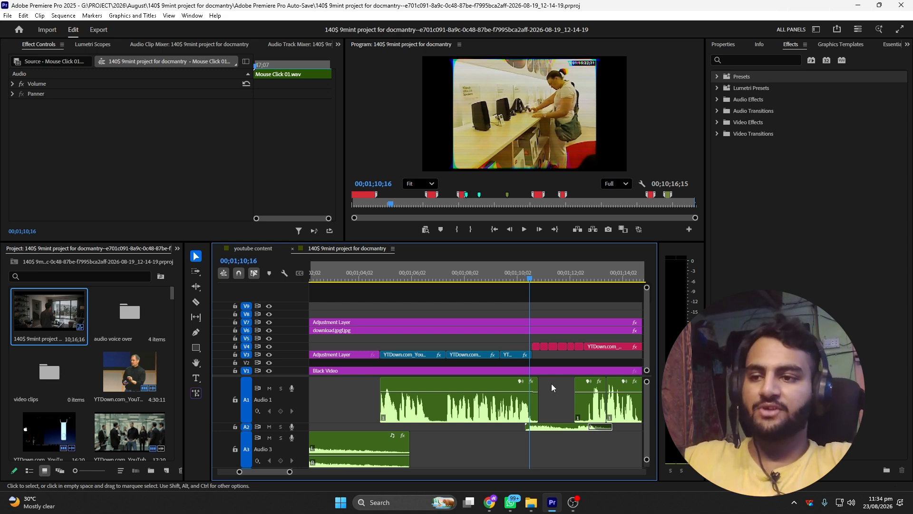
Play the fast-cut red clips on V4 together with the overlapping sound clip on track A2.
scroll(537, 427, down, 1)
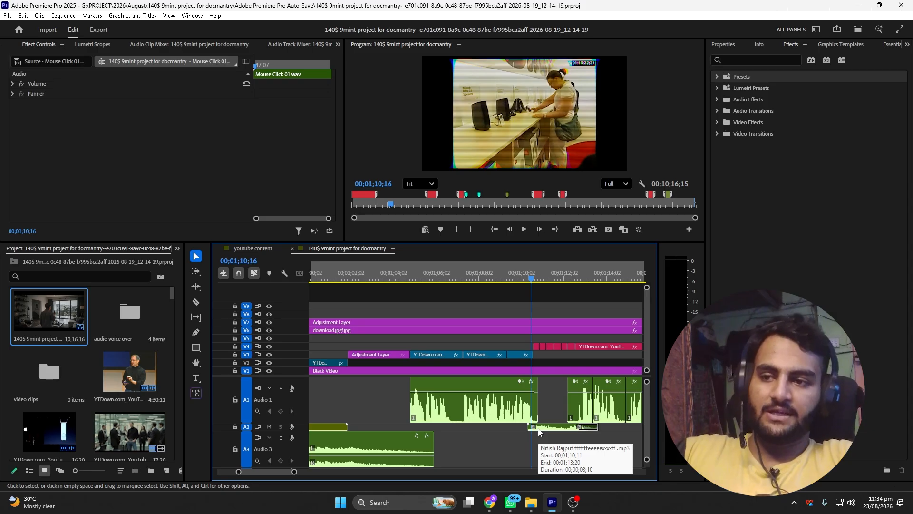
key(space)
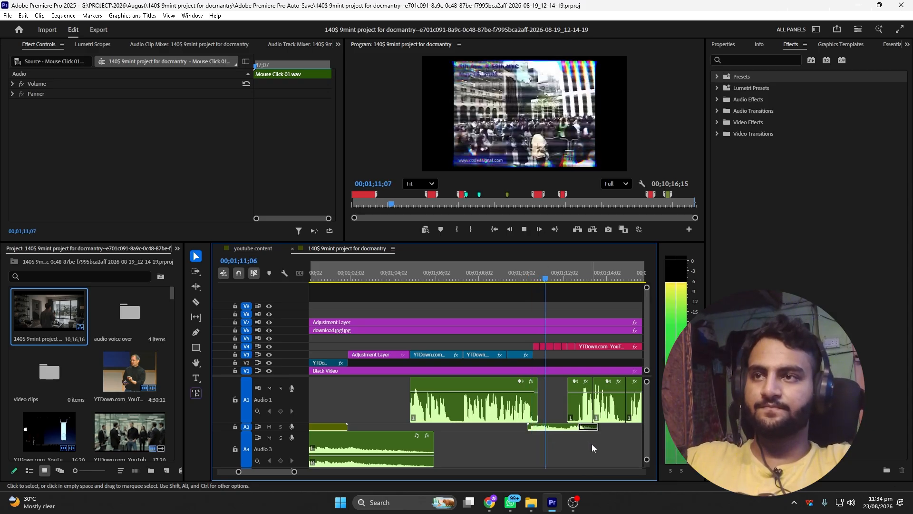
scroll(520, 433, down, 3)
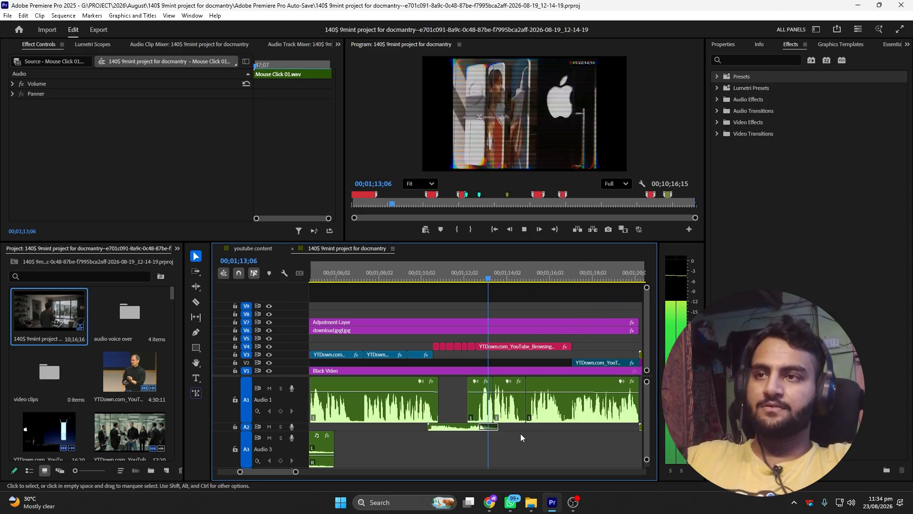
key(space)
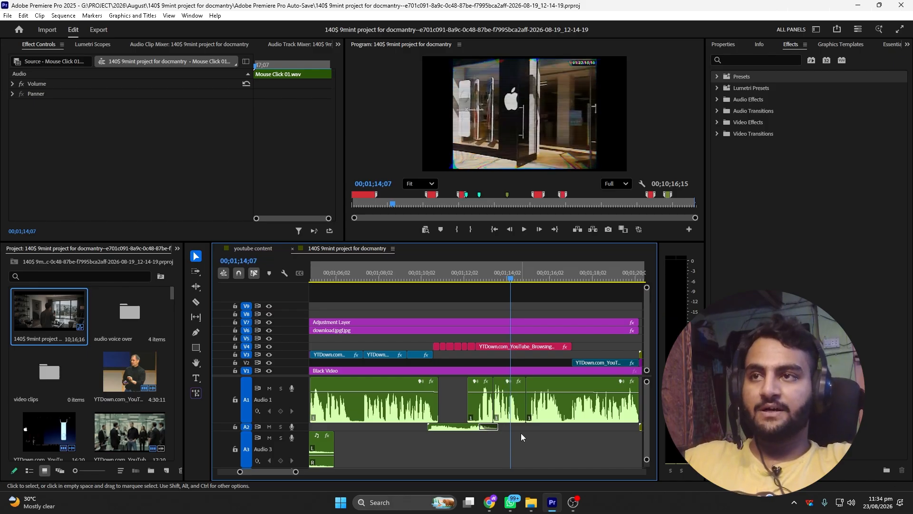
Play the remaining Apple Store footage through the iPod display shot into the market-share chart, examining the surrounding video and audio tracks.
key(minus)
scroll(524, 432, down, 2)
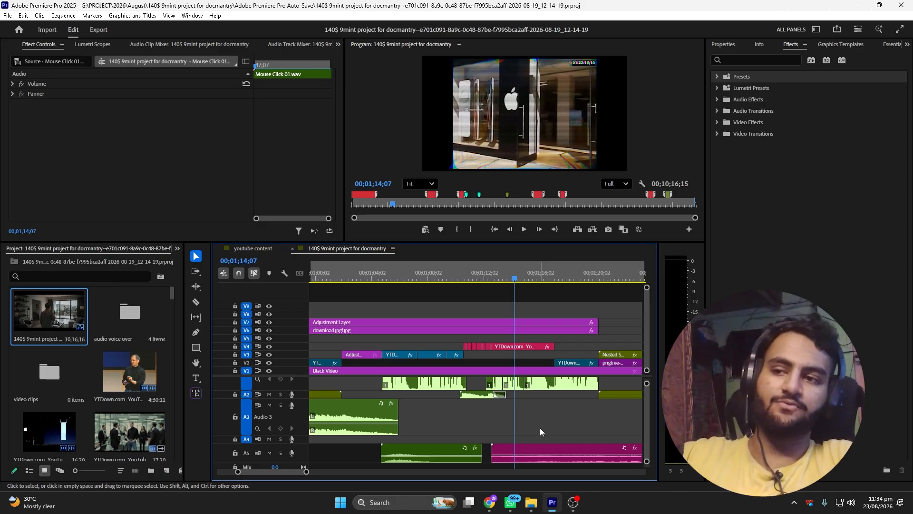
key(space)
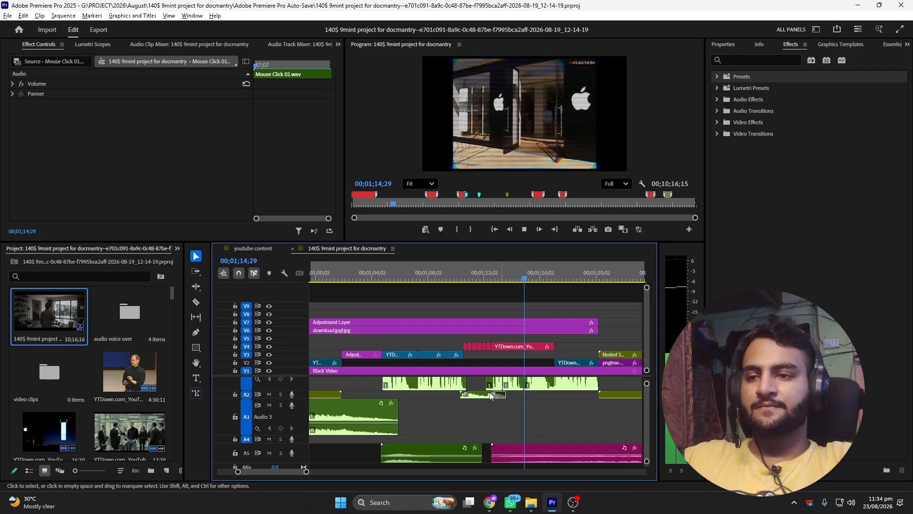
scroll(482, 396, down, 3)
scroll(492, 399, up, 1)
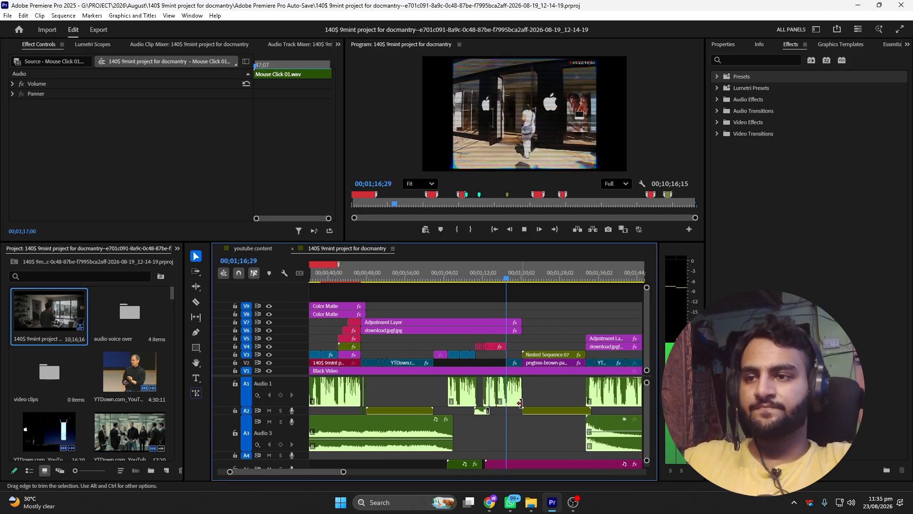
scroll(521, 402, up, 2)
scroll(500, 399, down, 1)
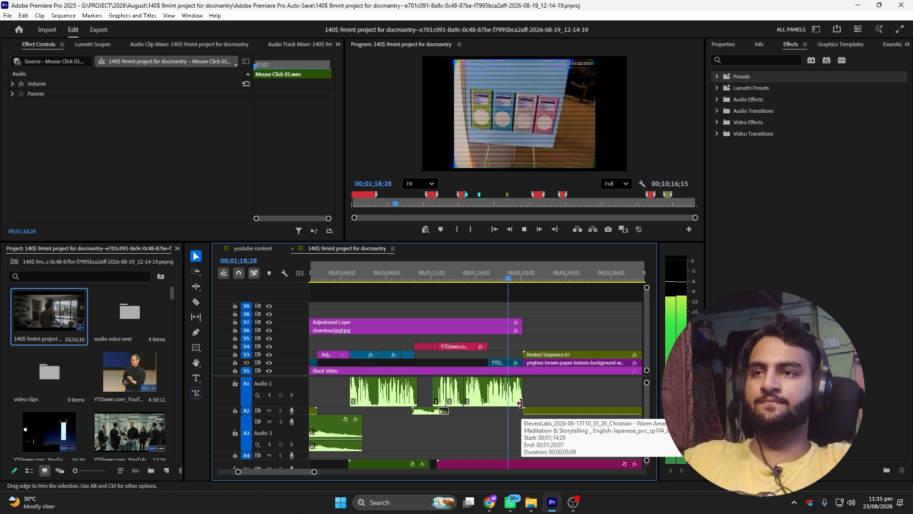
scroll(477, 396, down, 1)
scroll(479, 395, down, 1)
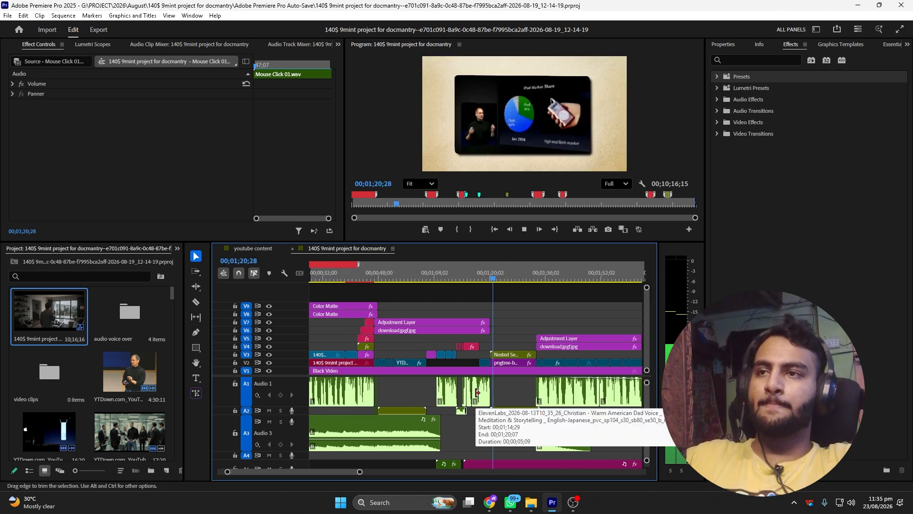
Play Nested Sequence 07 with the market-share chart through to the start of the following keynote footage and stop there.
scroll(483, 393, up, 1)
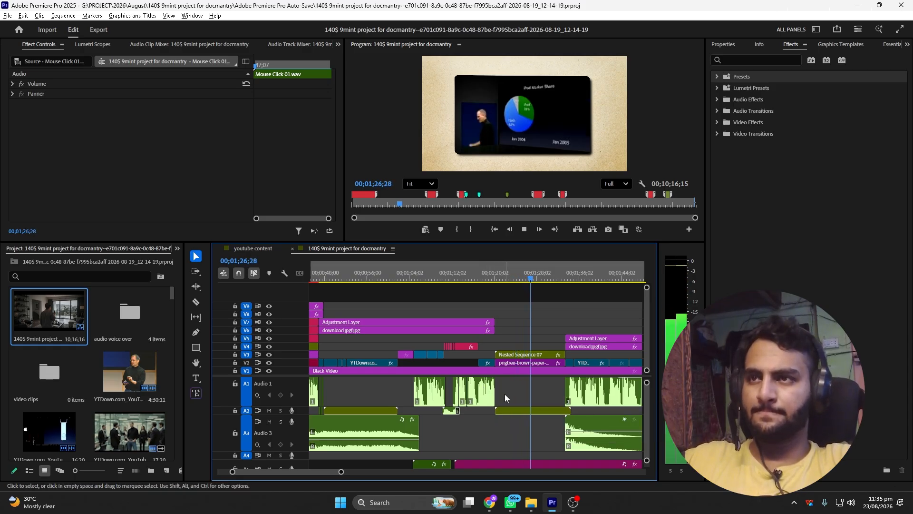
scroll(504, 394, up, 2)
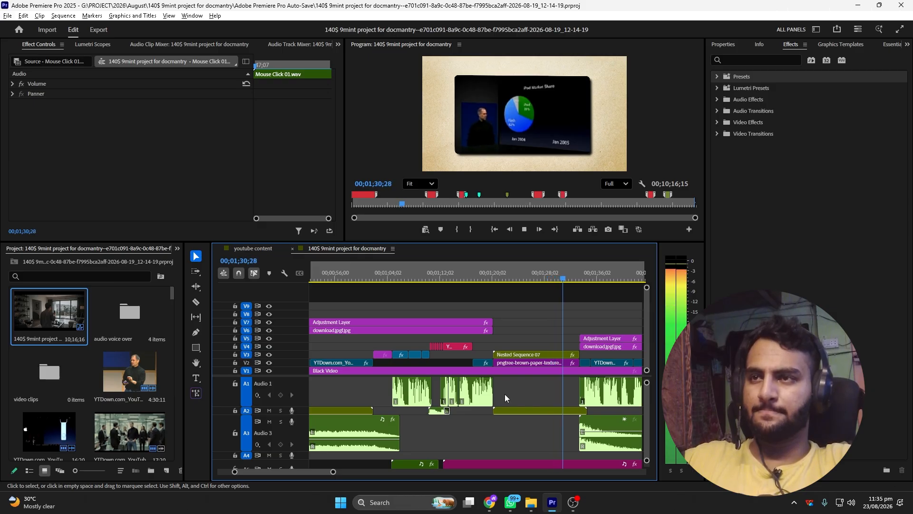
scroll(592, 408, up, 2)
scroll(523, 402, down, 2)
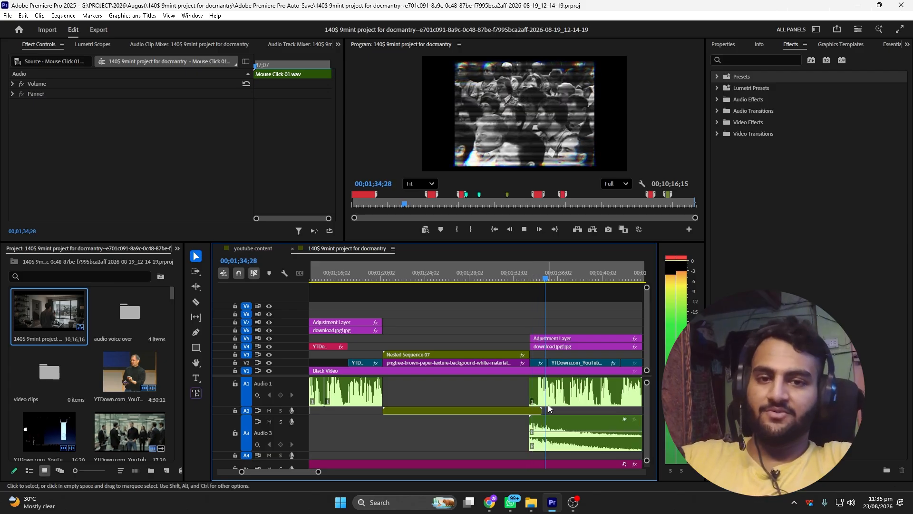
key(space)
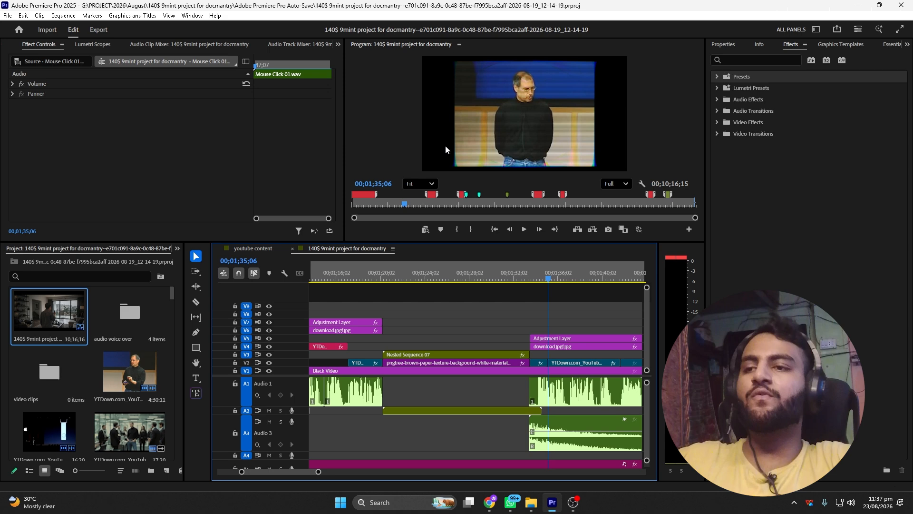
Select the adjustment layer on V5 above the keynote footage and examine its effects and place on the timeline.
scroll(499, 345, down, 4)
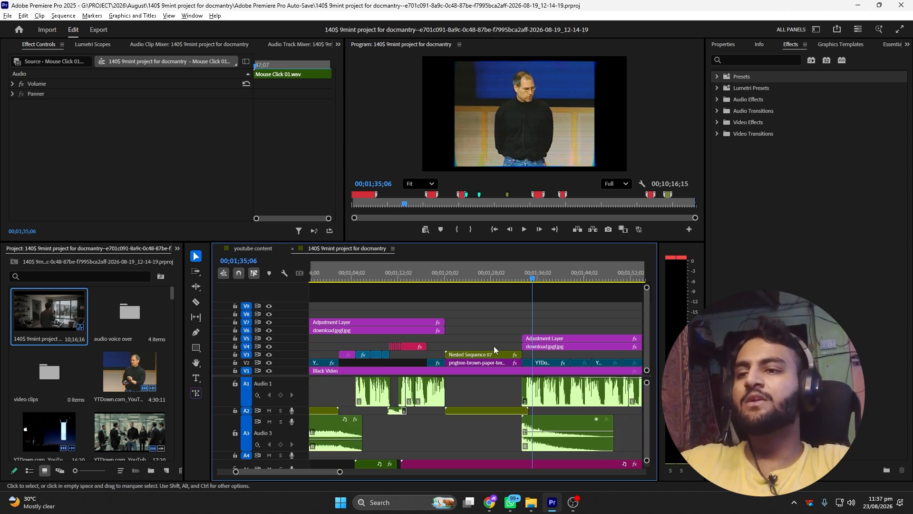
scroll(510, 346, up, 4)
scroll(510, 346, up, 2)
click(491, 339)
scroll(504, 344, down, 5)
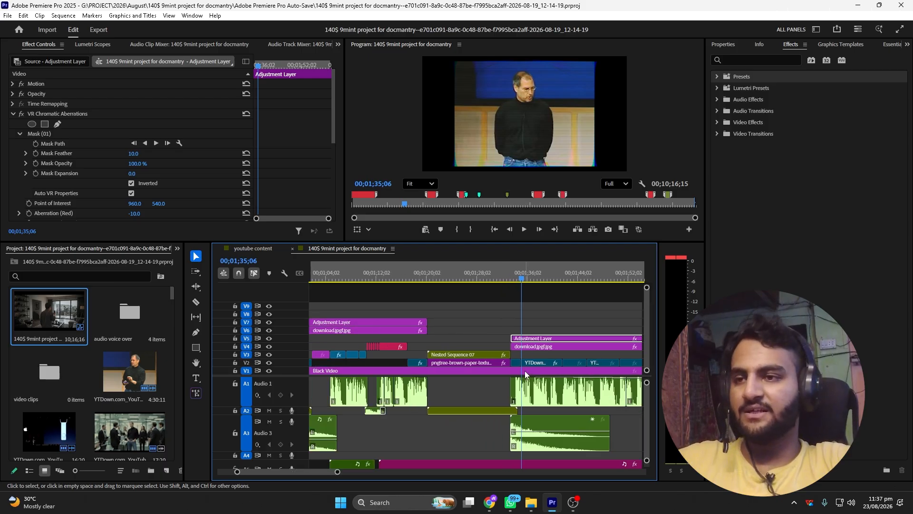
scroll(510, 362, down, 3)
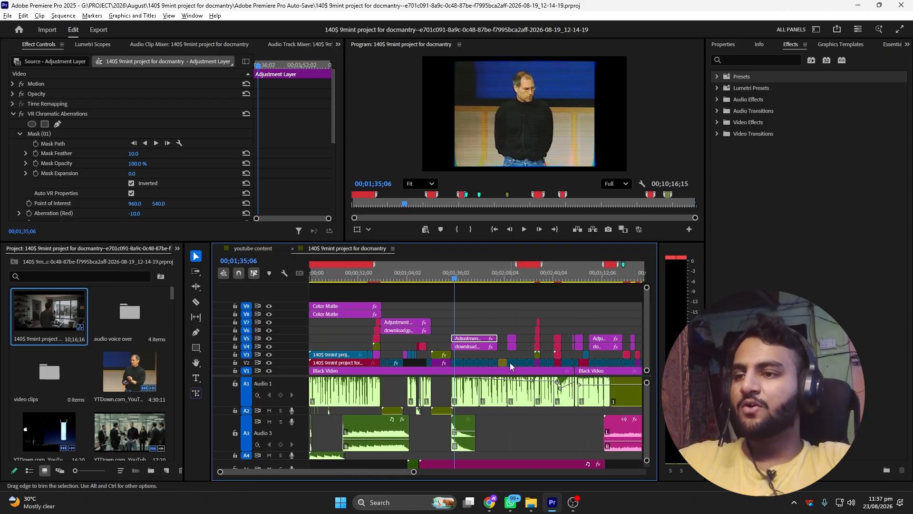
Examine the download.jpgf.jpg overlay on V4 in a magnified preview, toggle the track's visibility, and restore the preview zoom to Fit.
click(460, 347)
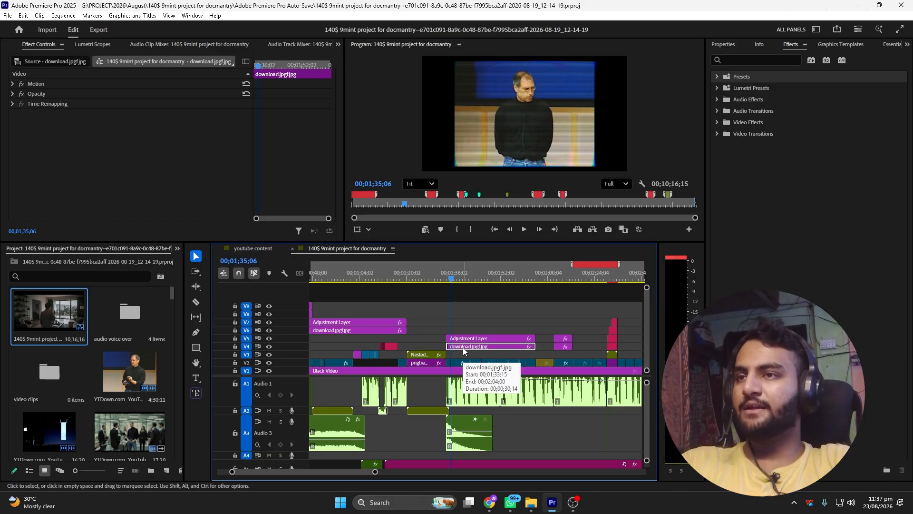
scroll(477, 152, up, 3)
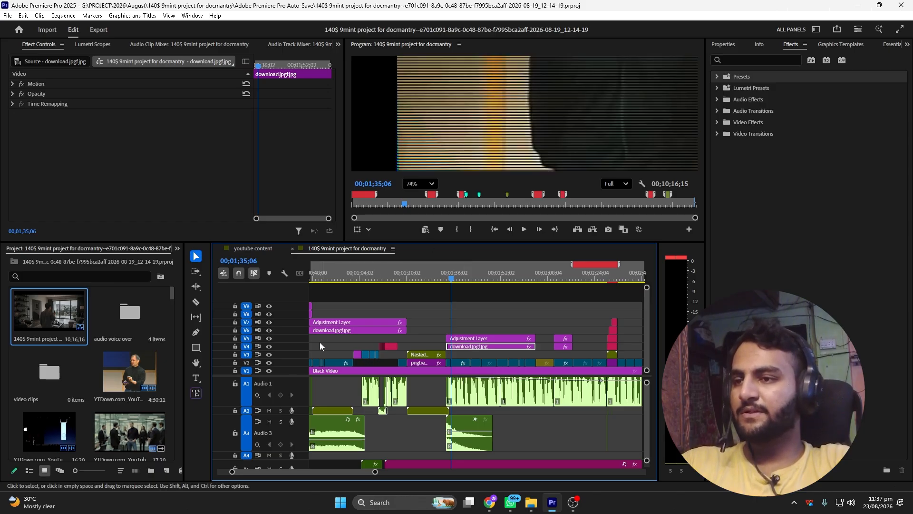
click(269, 346)
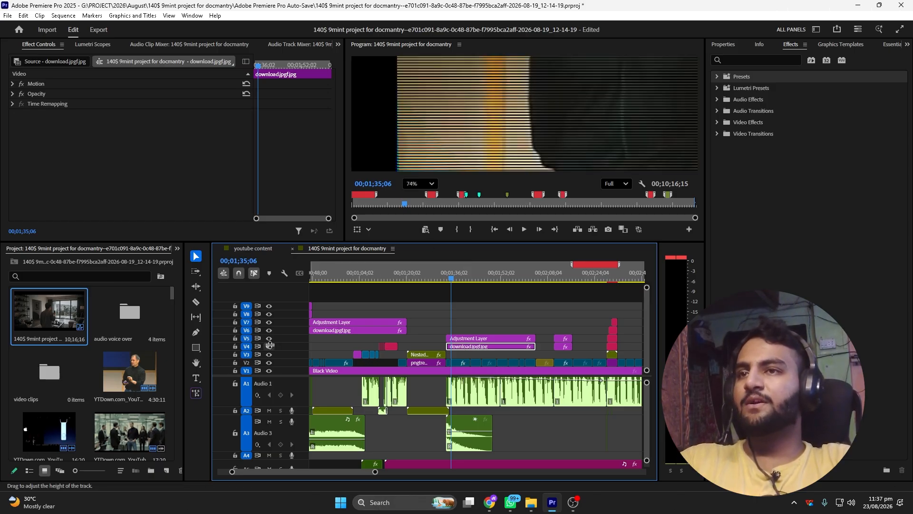
scroll(511, 143, down, 3)
scroll(516, 123, down, 1)
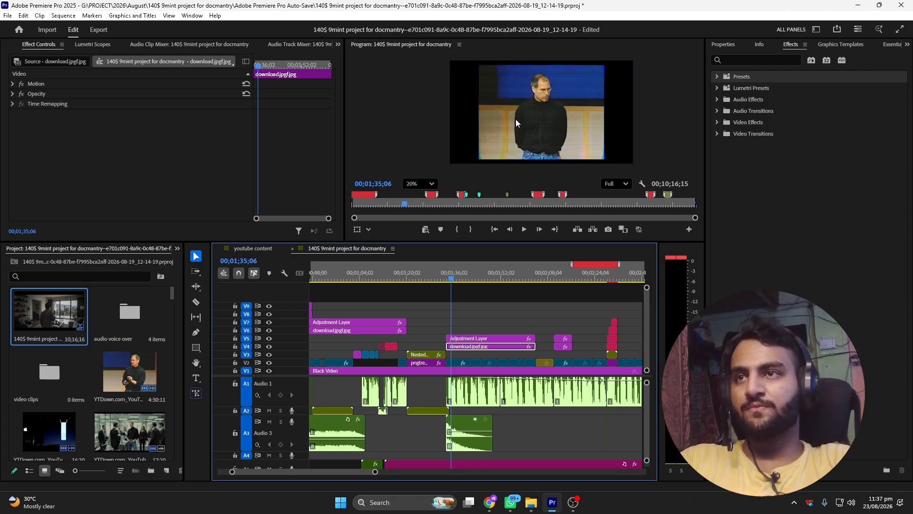
scroll(515, 119, up, 2)
click(429, 184)
click(419, 200)
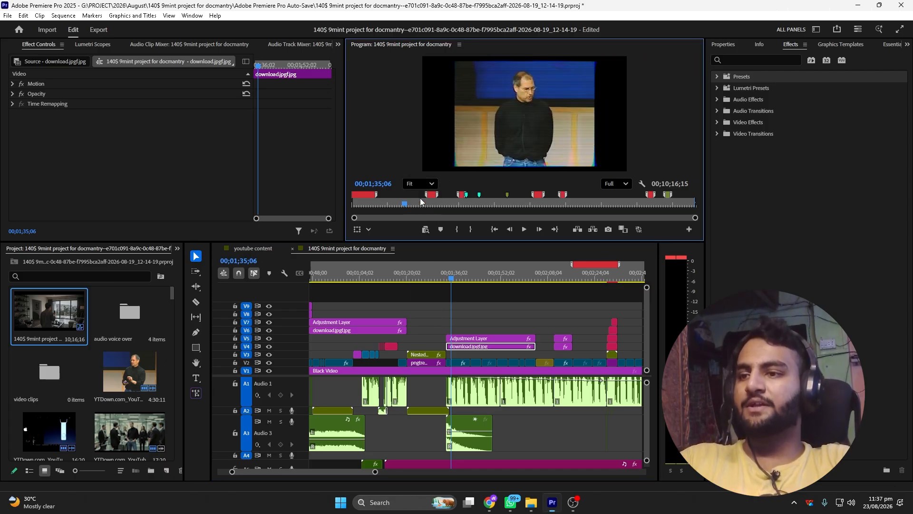
Review the VR Chromatic Aberrations settings and Lumetri Color effect on the V5 adjustment layer, and survey the adjustment layers across the timeline.
click(474, 340)
scroll(72, 148, down, 1)
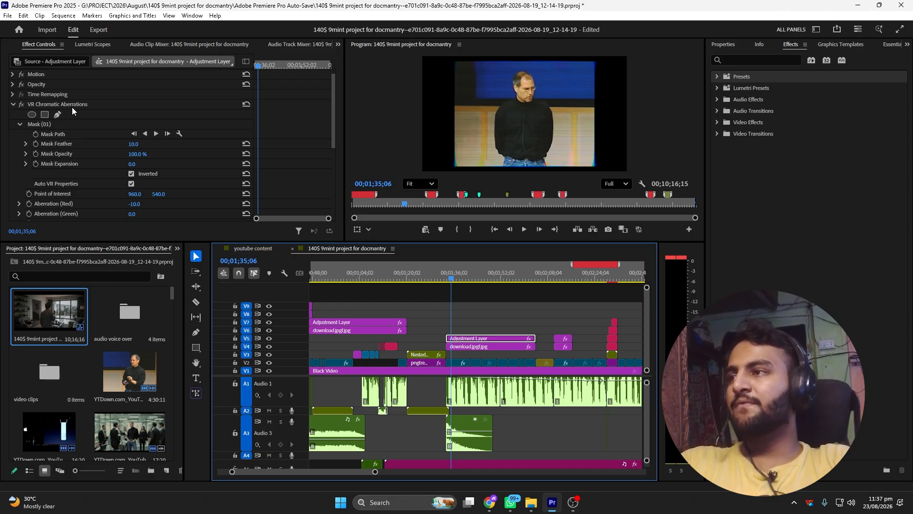
scroll(91, 156, down, 5)
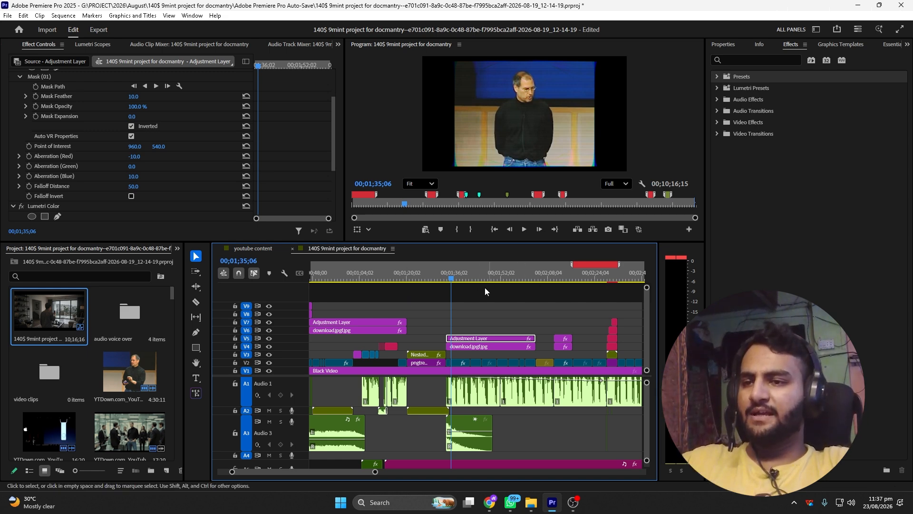
scroll(432, 312, down, 4)
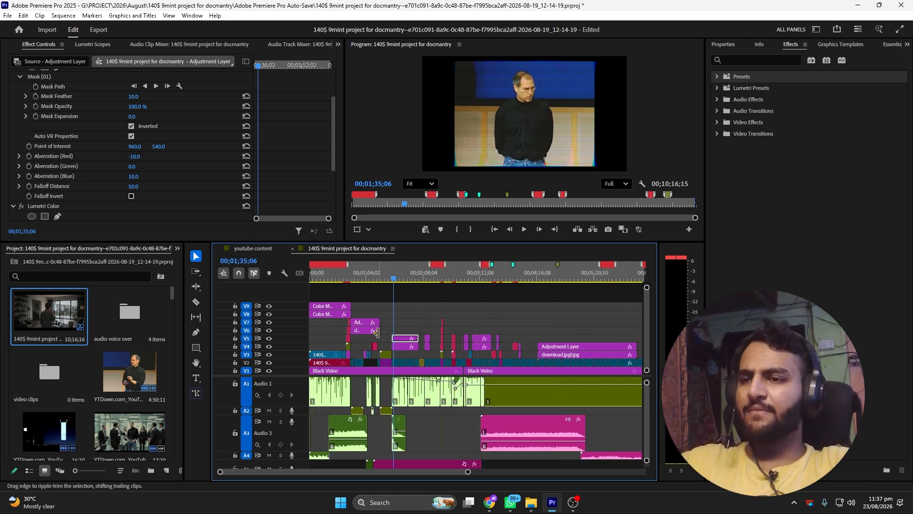
scroll(378, 333, up, 2)
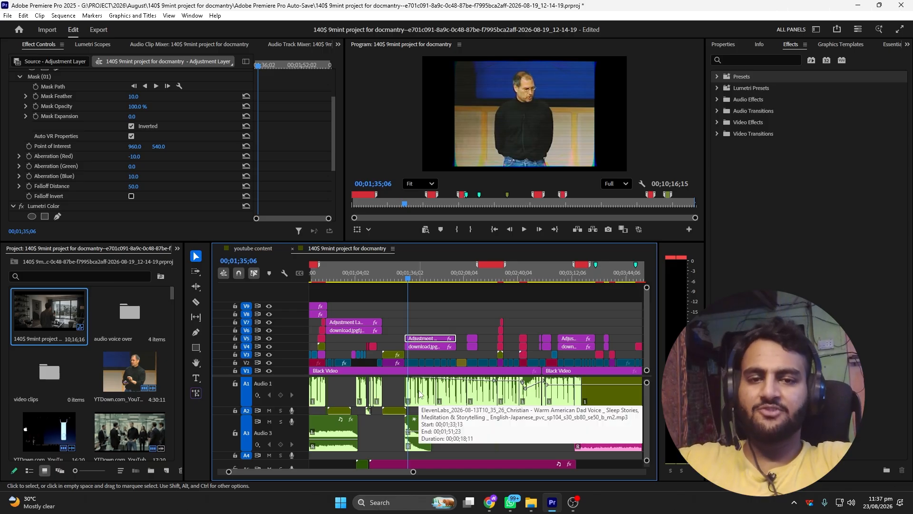